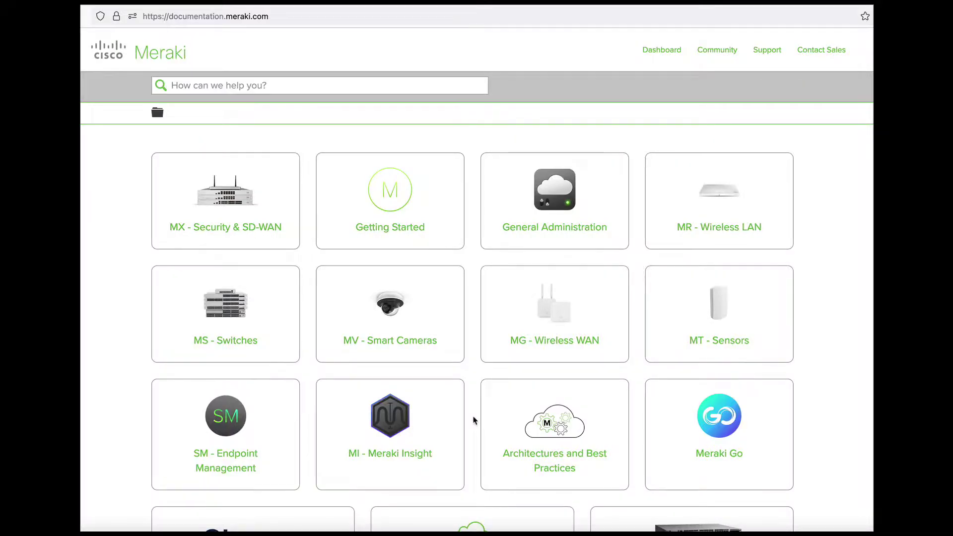
# - Open the Onboarding Guide from the Cloud Monitoring for Catalyst documentation tile
pyautogui.scroll(-3, 474, 420)
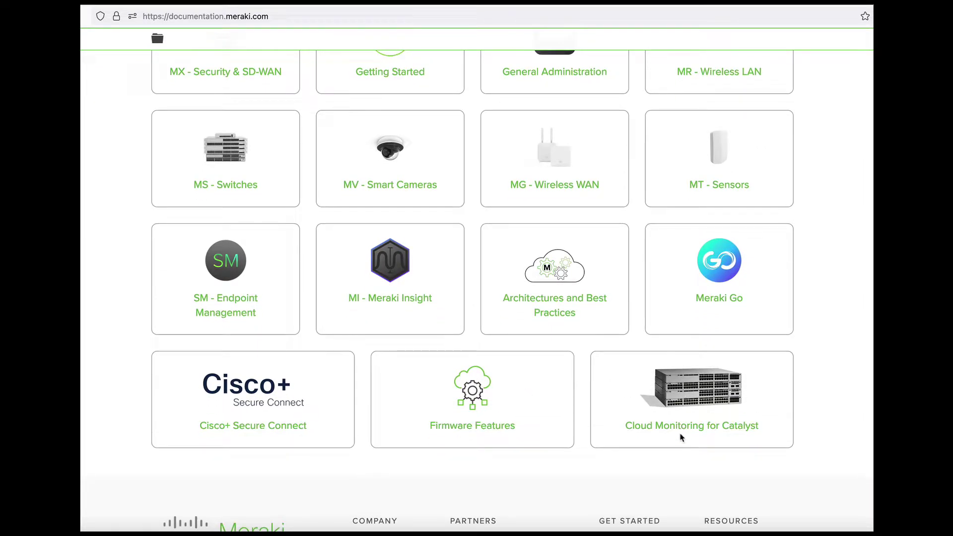
pyautogui.click(681, 428)
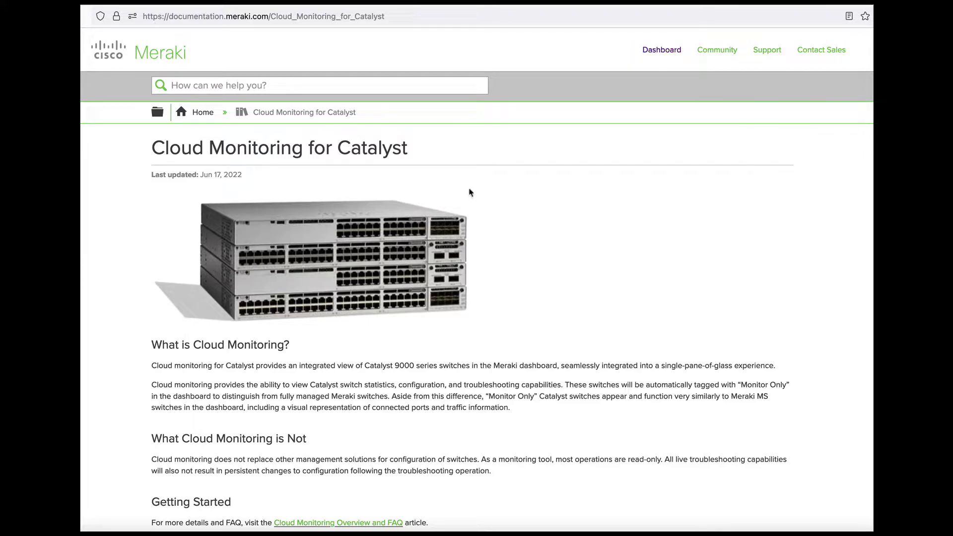
pyautogui.scroll(-3, 469, 193)
pyautogui.scroll(-2, 469, 193)
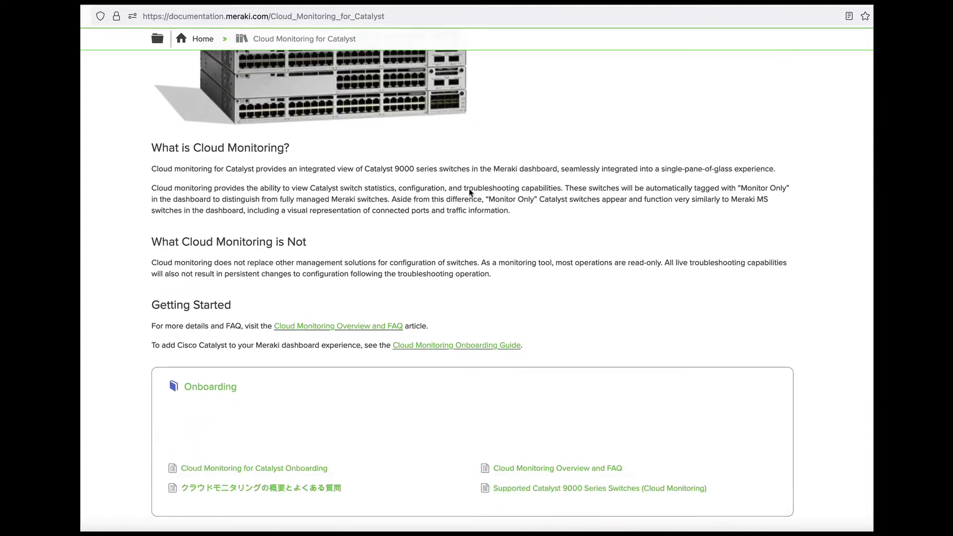
pyautogui.click(455, 336)
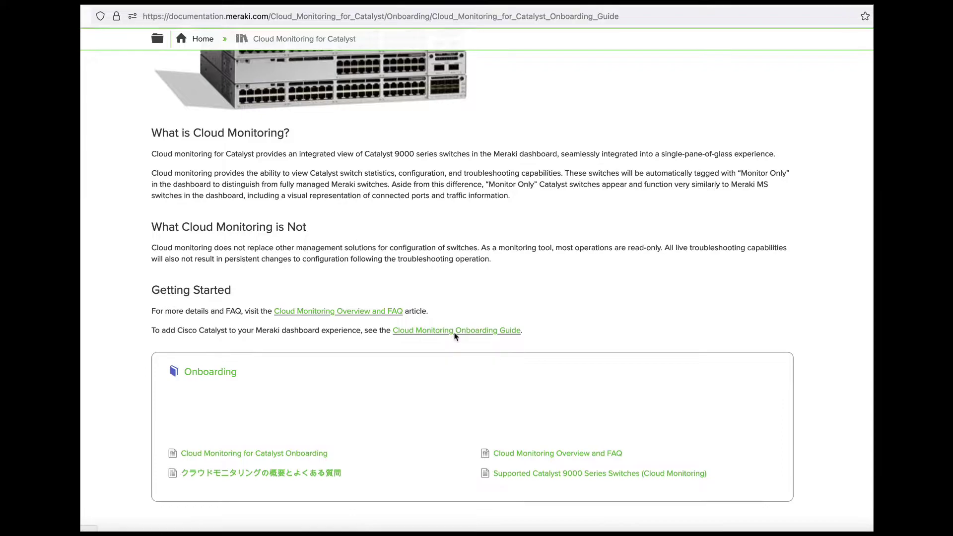
# - Read through the guide's Pre-Onboarding requirements
pyautogui.scroll(-5, 174, 258)
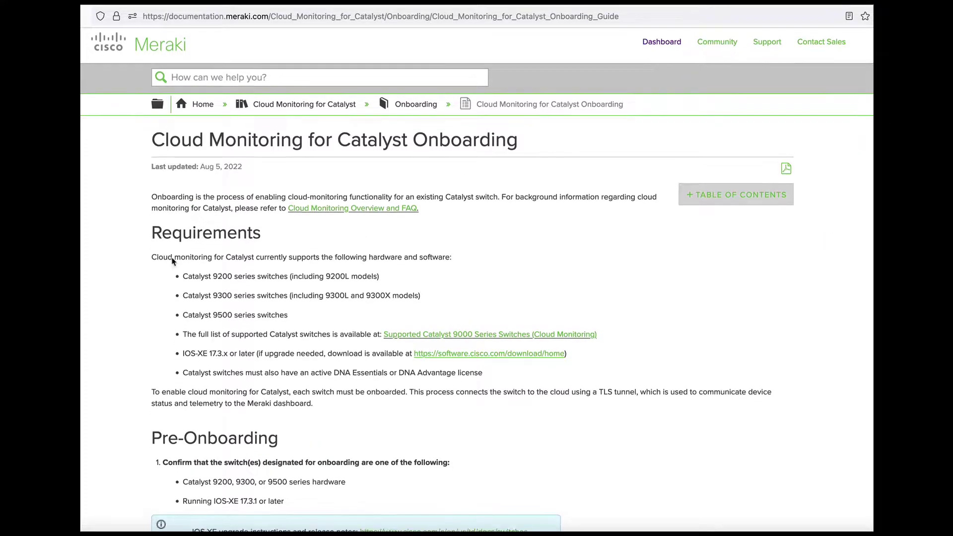
pyautogui.scroll(-4, 171, 257)
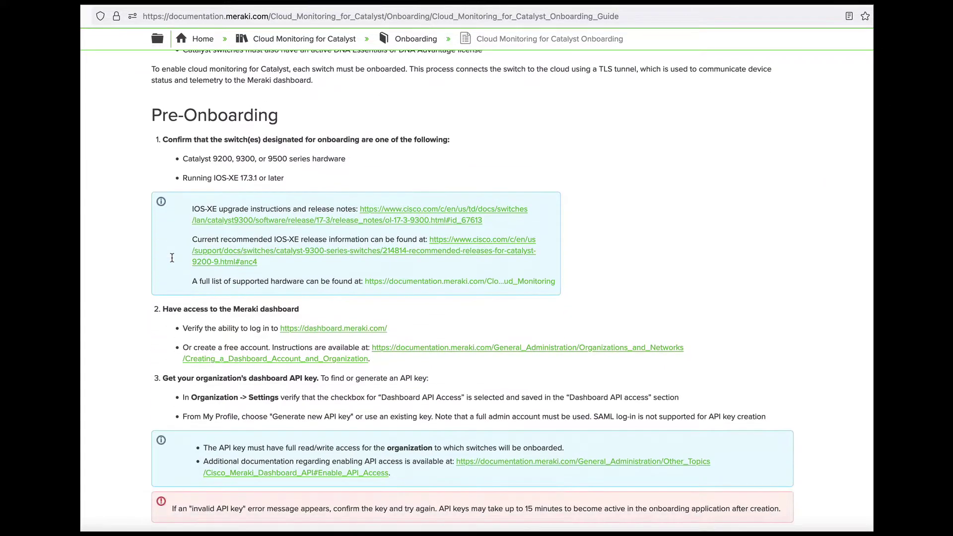
pyautogui.scroll(-1, 176, 161)
pyautogui.scroll(-8, 176, 161)
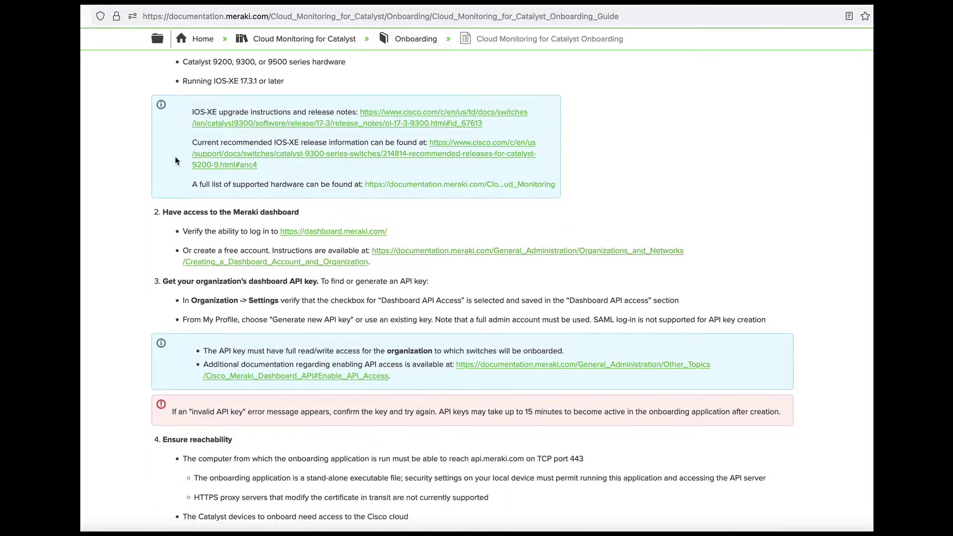
pyautogui.scroll(-8, 176, 160)
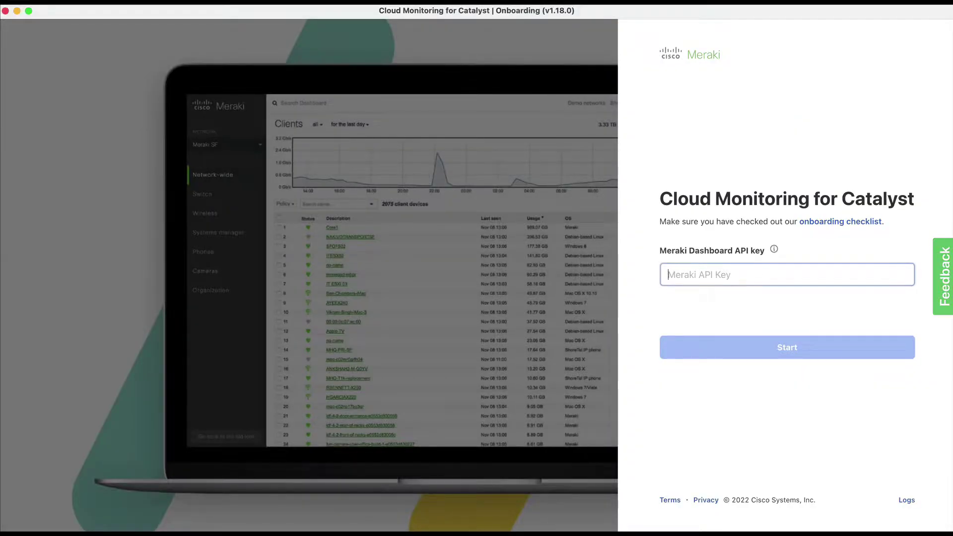
# - Start the onboarding app with the pasted dashboard API key and select the OKUMA-HM organization
pyautogui.press('super+v')
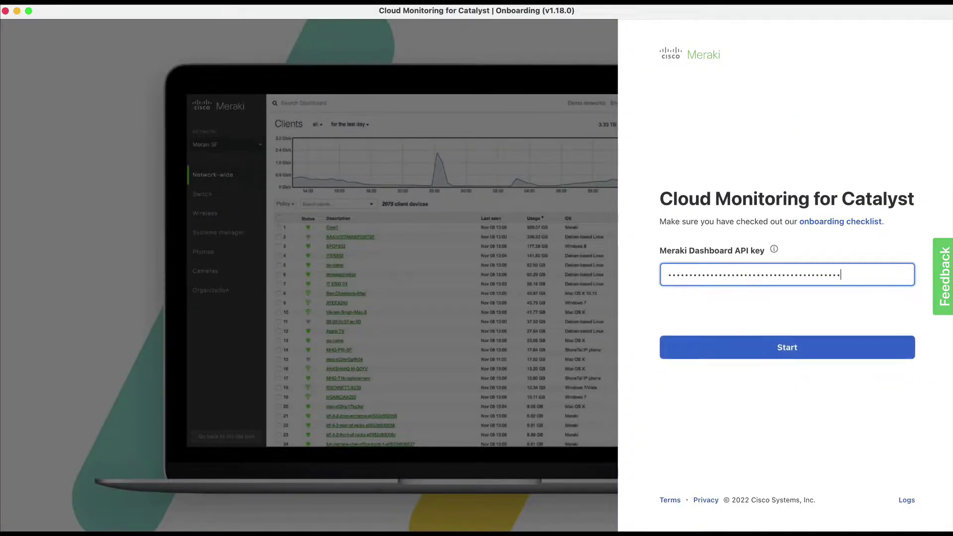
pyautogui.press('Return')
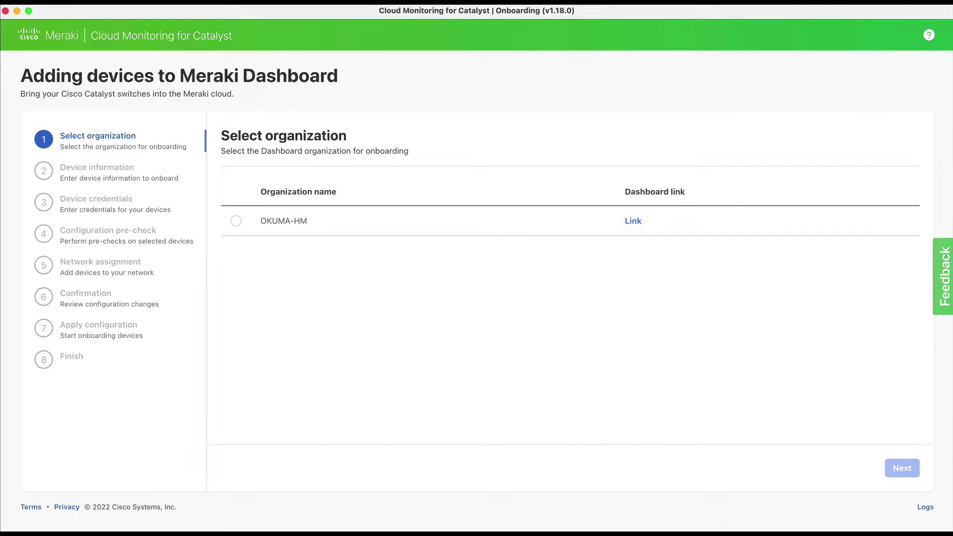
pyautogui.click(236, 221)
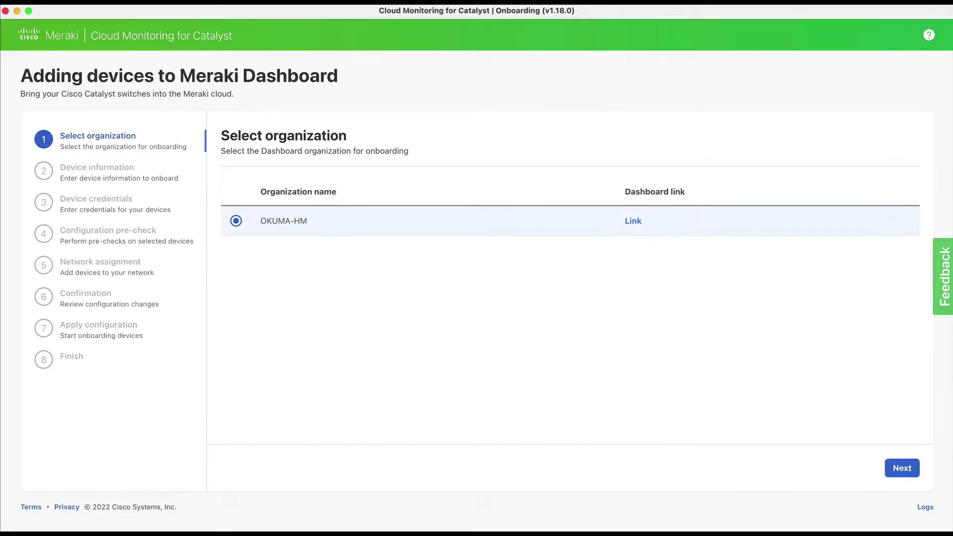
pyautogui.click(902, 468)
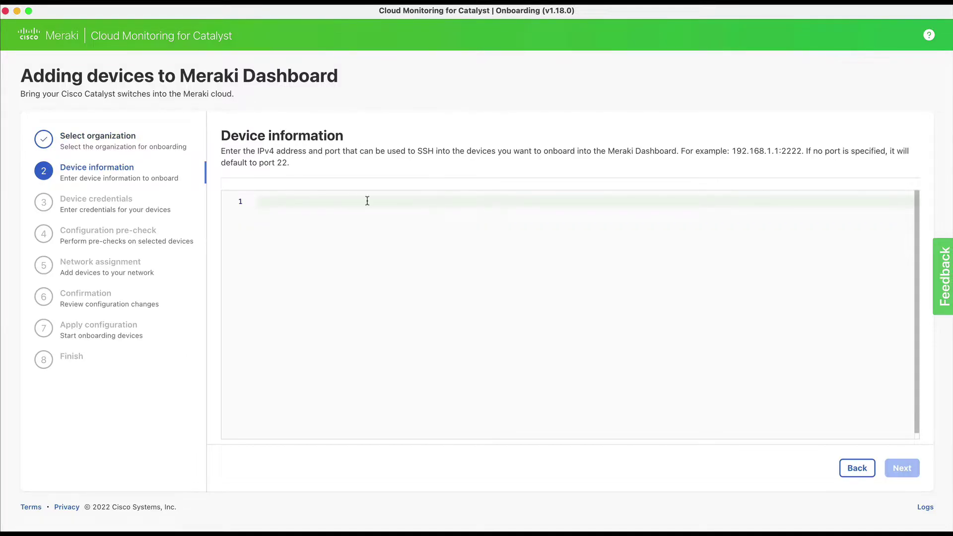
# - Add switch 192.168.250.2 with SSH user name admin, its password and the Cisco enable password
pyautogui.write('192.168.250.2')
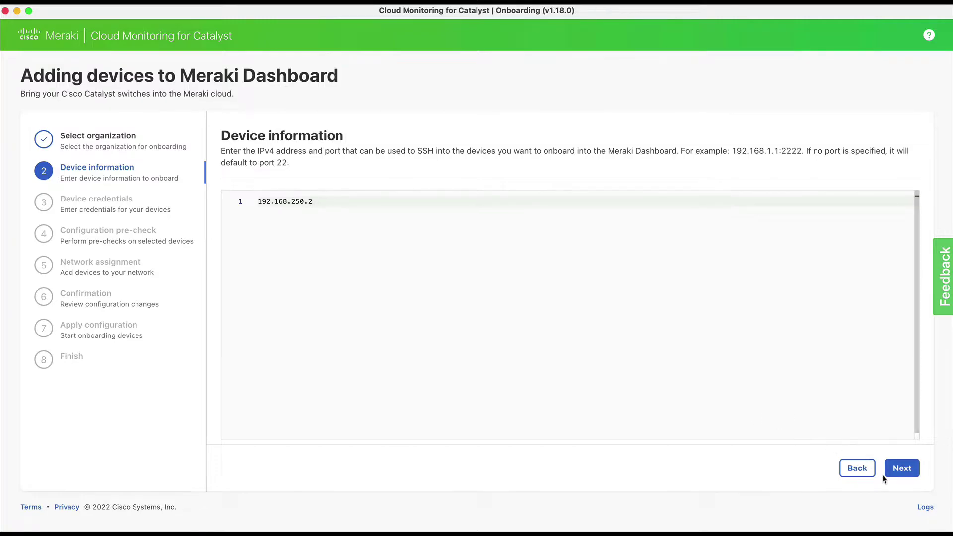
pyautogui.click(897, 469)
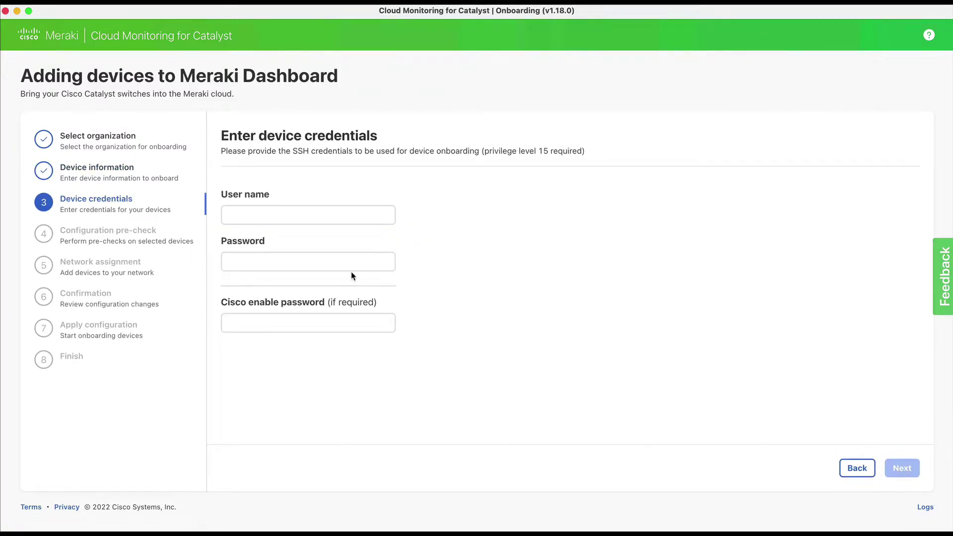
pyautogui.click(333, 213)
pyautogui.write('admin')
pyautogui.press('Tab')
pyautogui.write('ad')
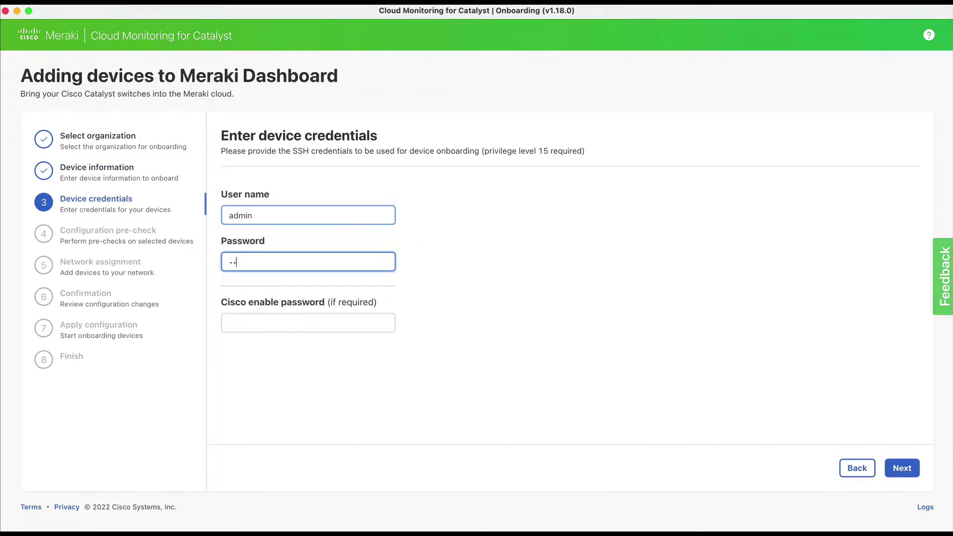
pyautogui.write('minpassword')
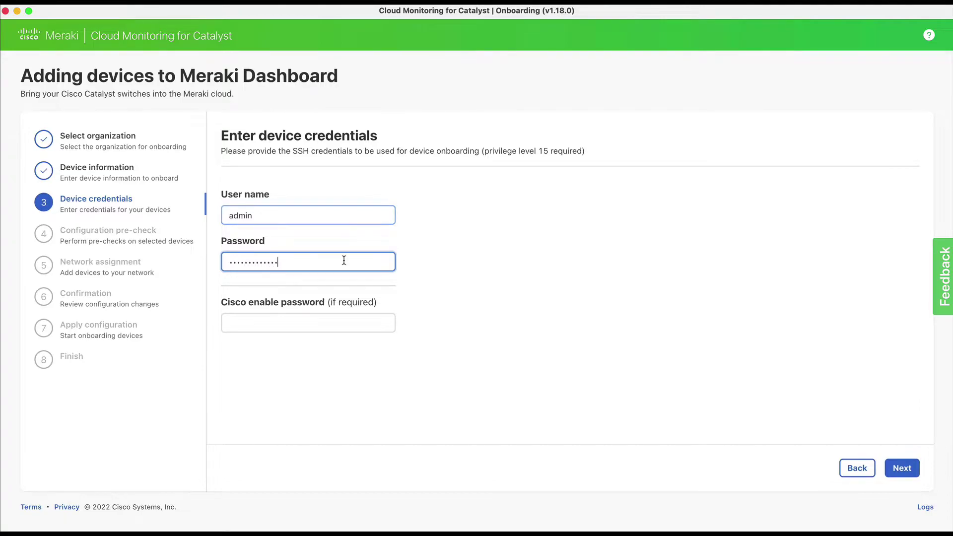
pyautogui.click(324, 319)
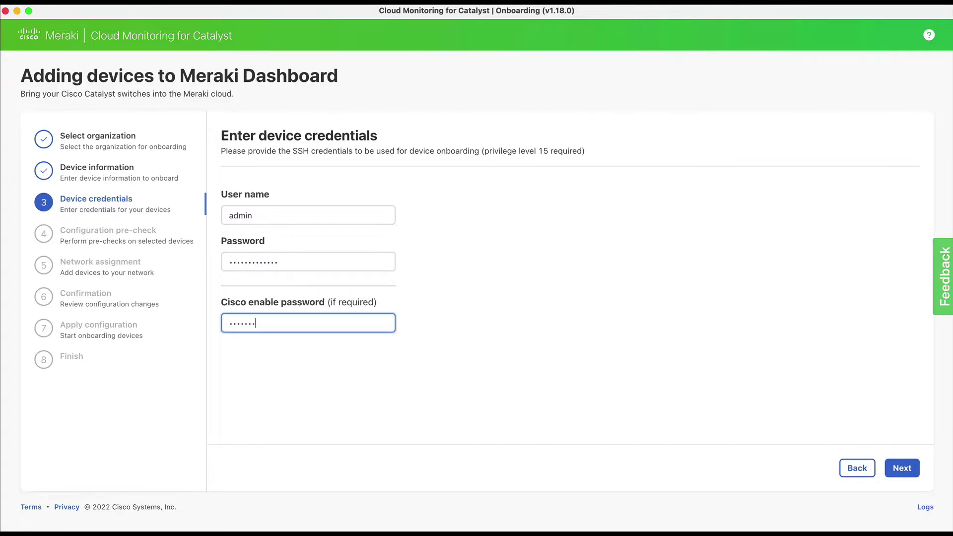
# - Run the pre-check until the C9500-40X shows Ready, review its log, and continue
pyautogui.click(902, 469)
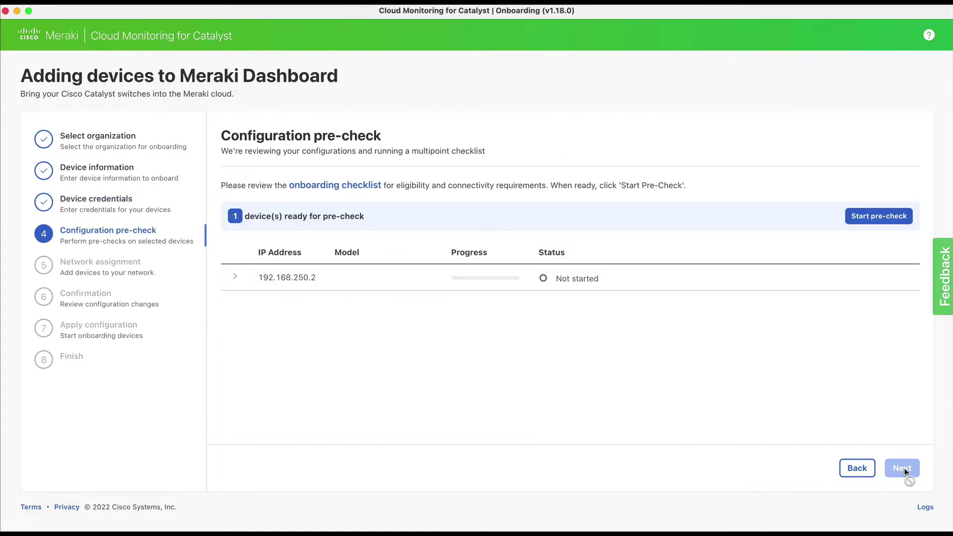
pyautogui.click(877, 224)
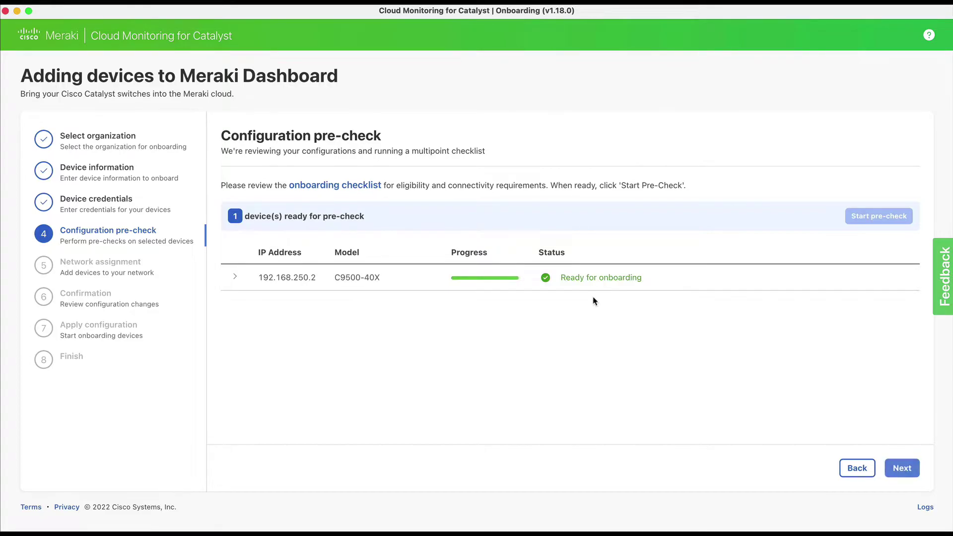
pyautogui.click(233, 276)
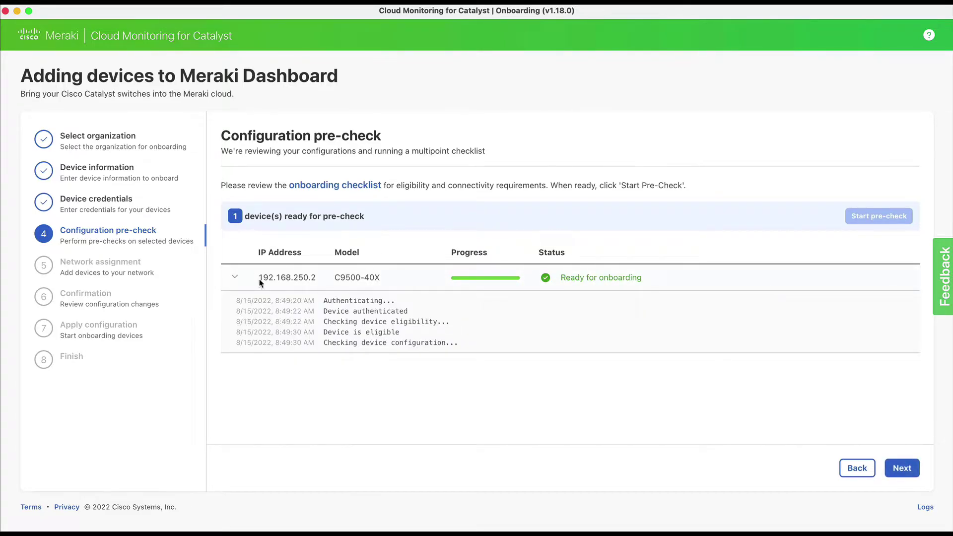
pyautogui.click(896, 469)
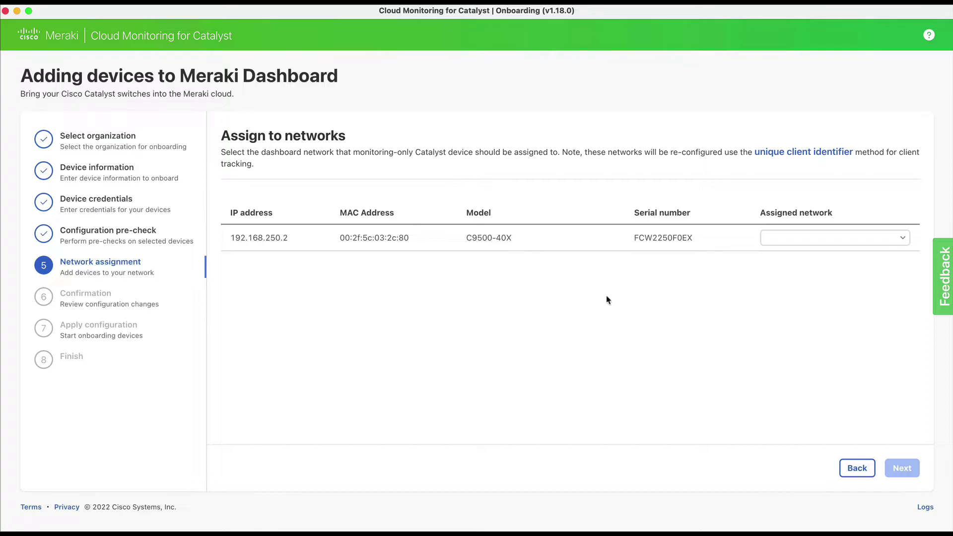
# - Set the switch's assigned network to CWA-Catalyst-LAB
pyautogui.click(769, 244)
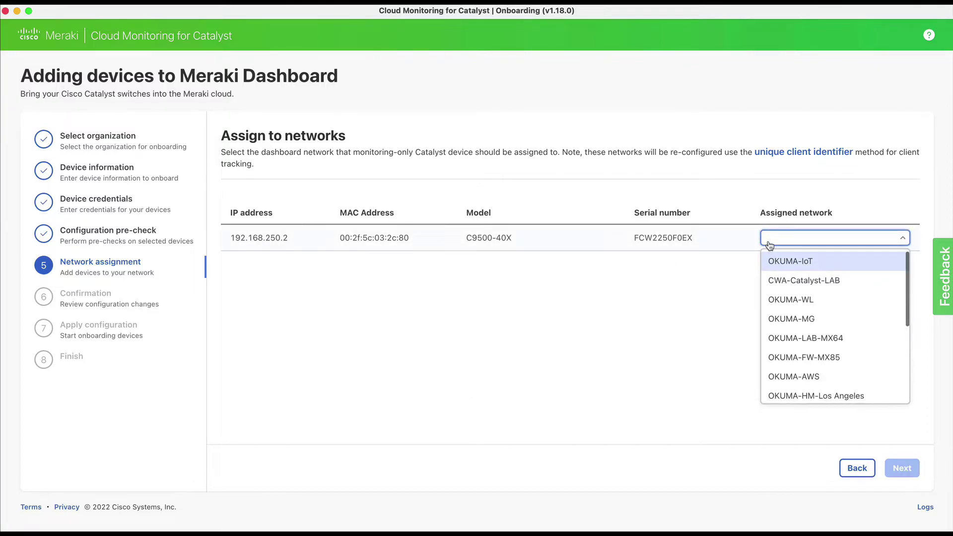
pyautogui.click(785, 281)
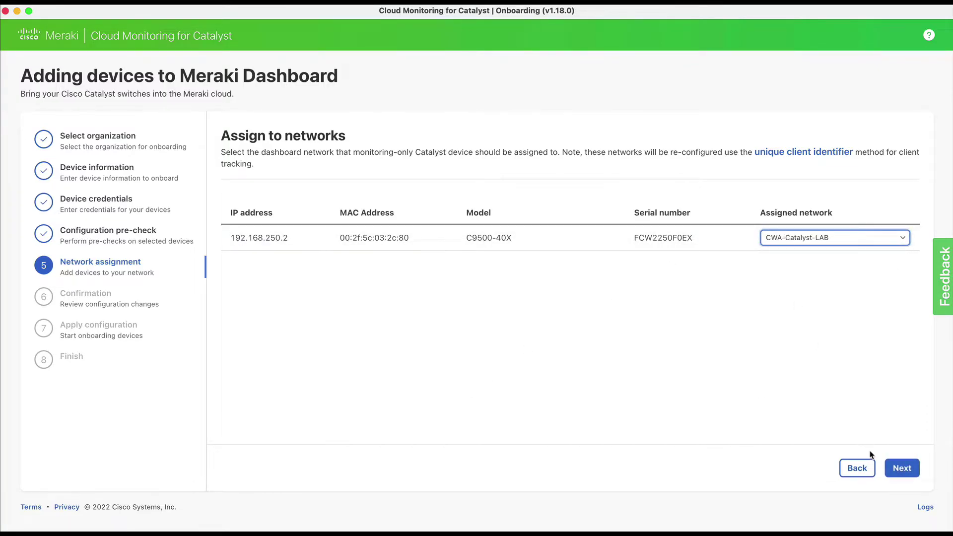
pyautogui.click(901, 468)
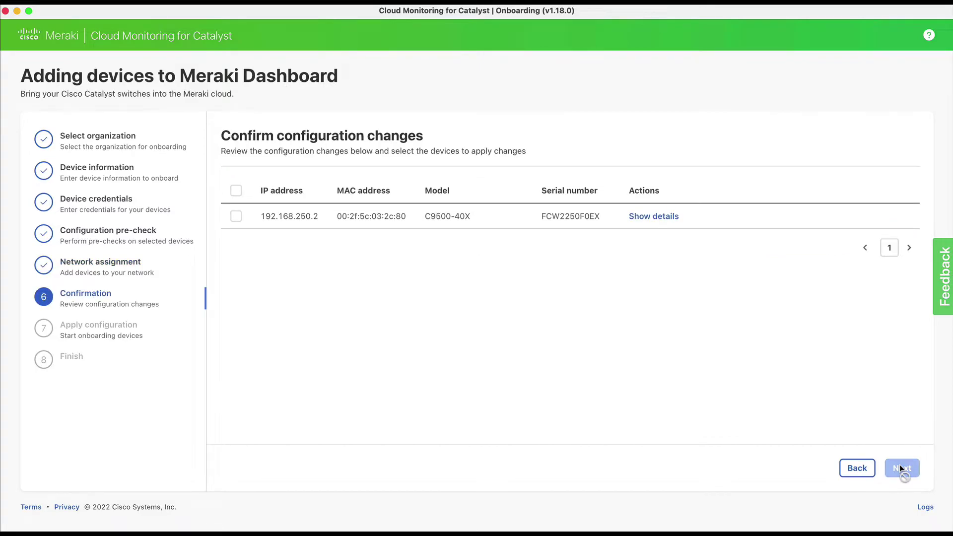
# - Review the system services, secure access, local user and TLS tunnel changes for 192.168.250.2
pyautogui.click(656, 219)
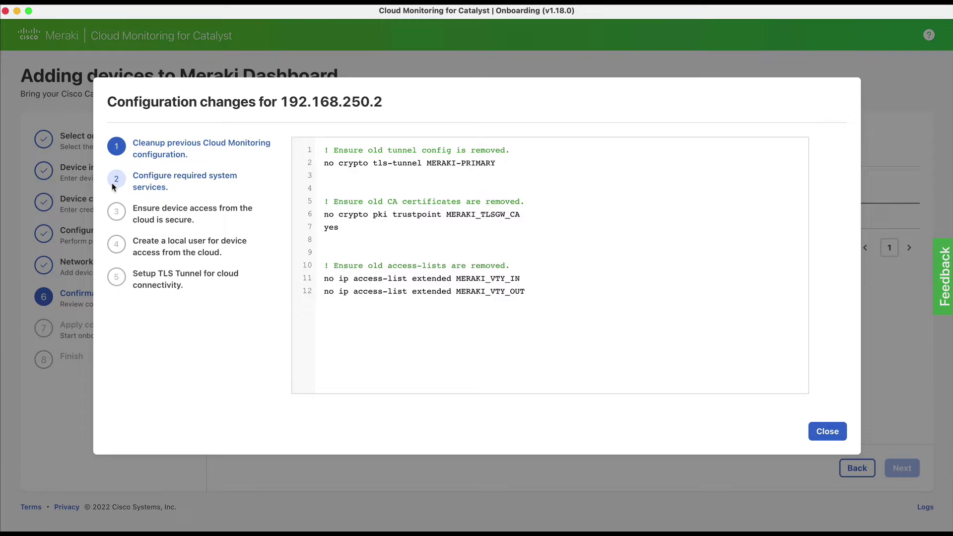
pyautogui.click(113, 187)
pyautogui.click(120, 212)
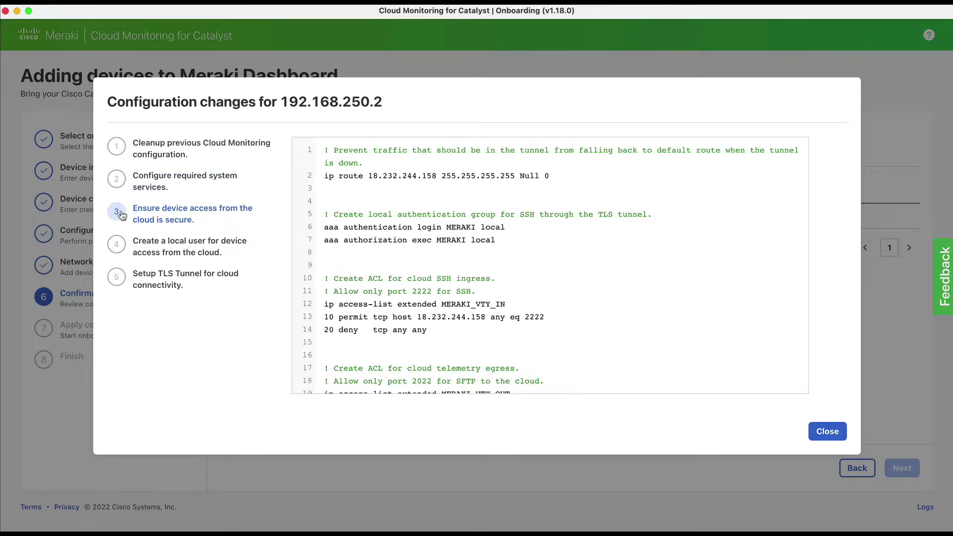
pyautogui.click(121, 245)
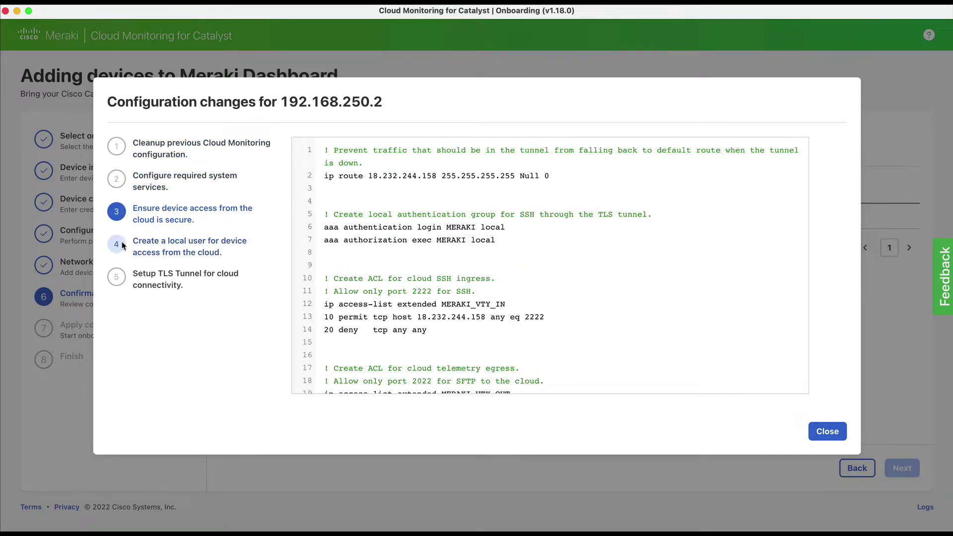
pyautogui.click(117, 278)
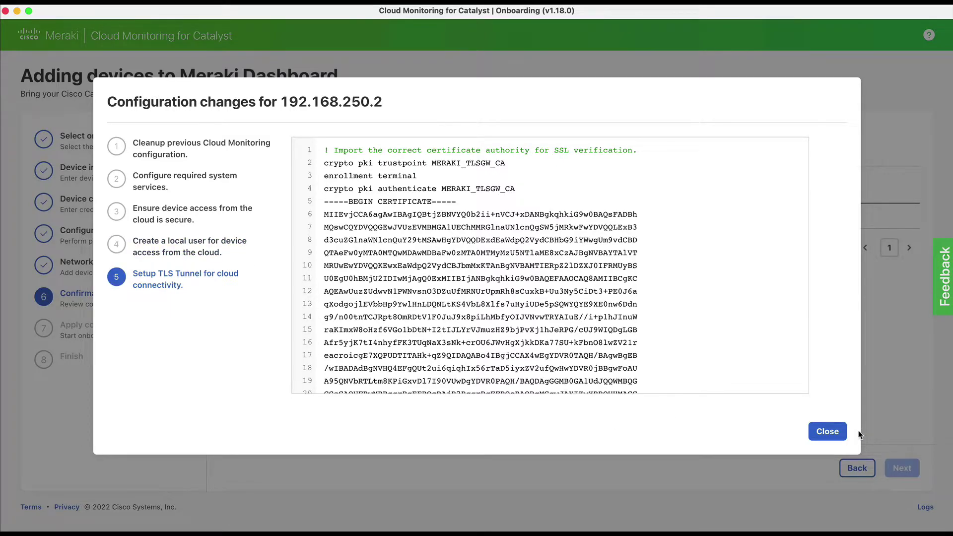
pyautogui.click(827, 431)
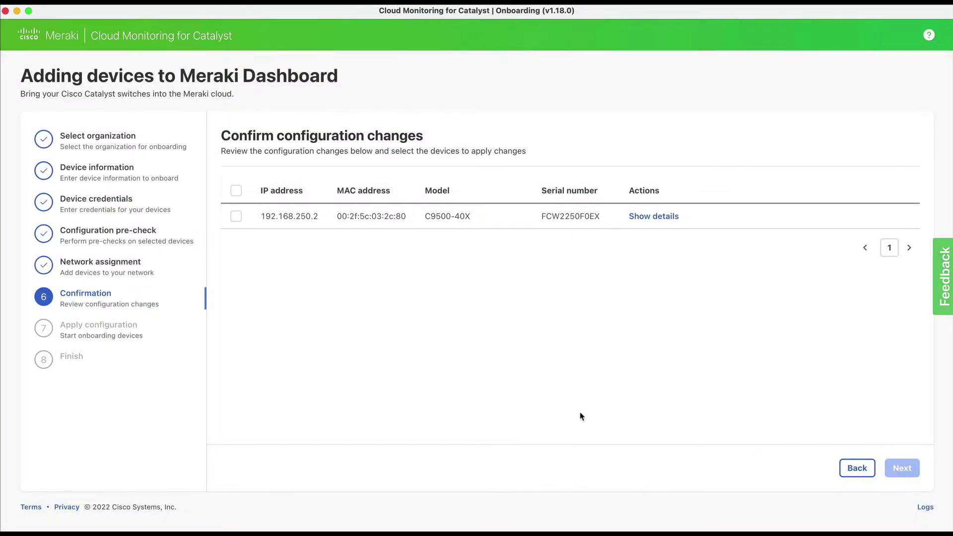
# - Select switch 192.168.250.2 and save the configuration changes to complete onboarding
pyautogui.click(235, 217)
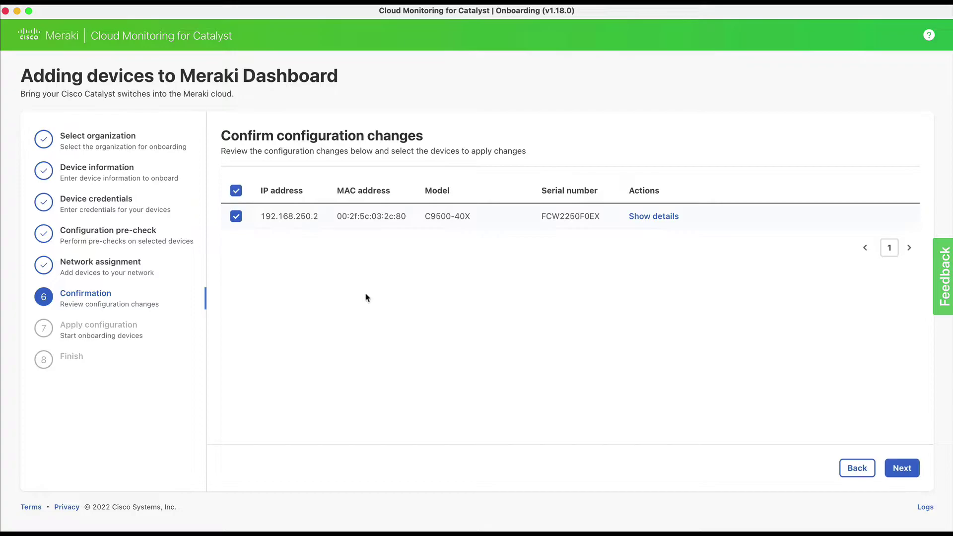
pyautogui.click(904, 468)
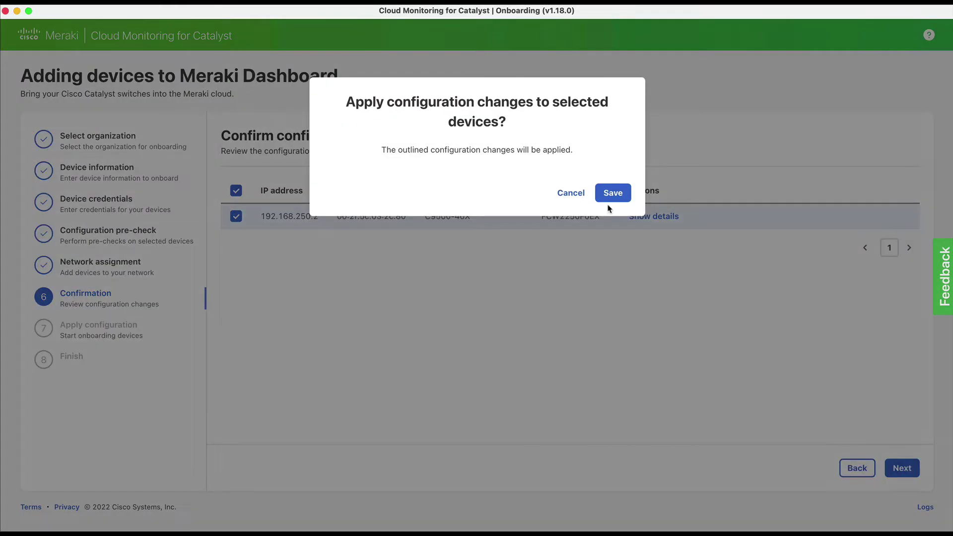
pyautogui.click(611, 197)
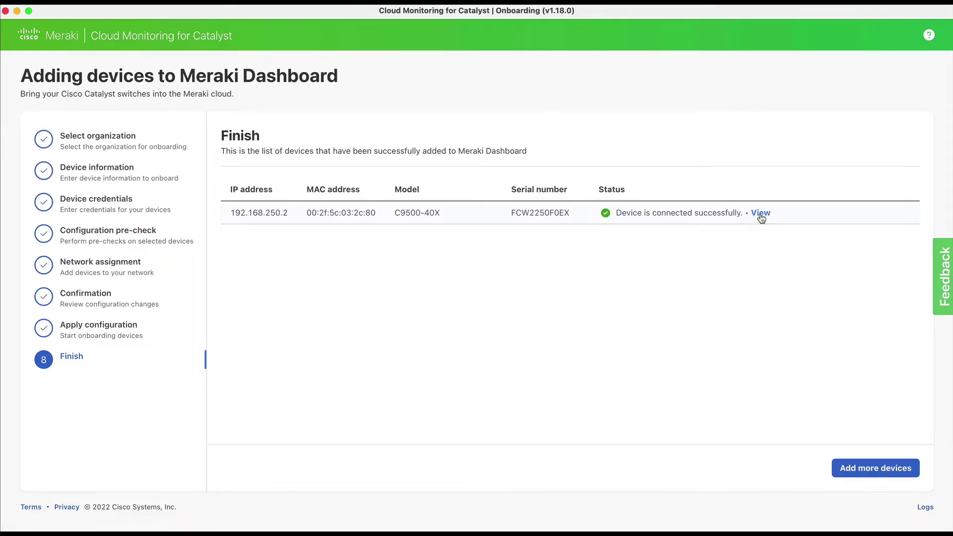
# - View the onboarded switch in Meraki Dashboard and check c9500-Agg's Monitor Only tag
pyautogui.click(761, 213)
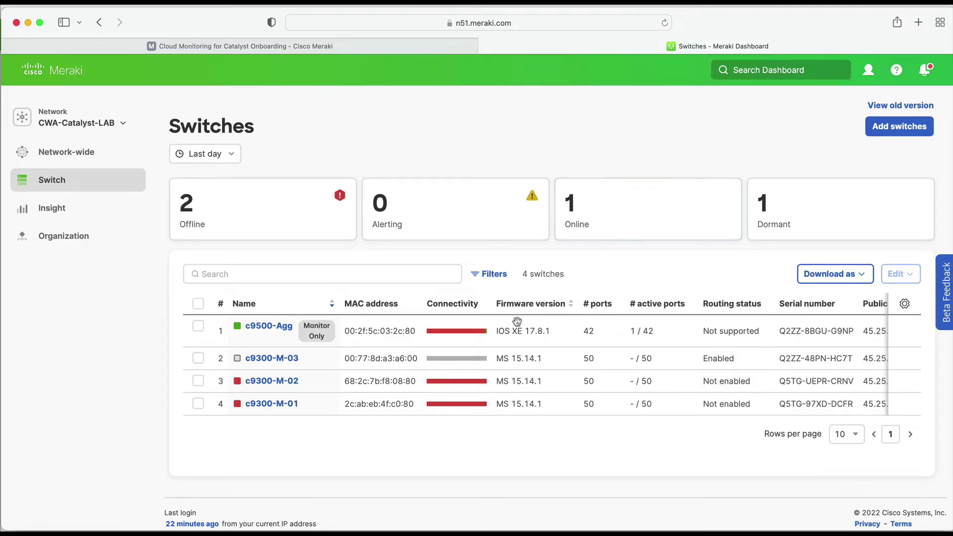
pyautogui.moveTo(485, 333)
pyautogui.moveTo(315, 338)
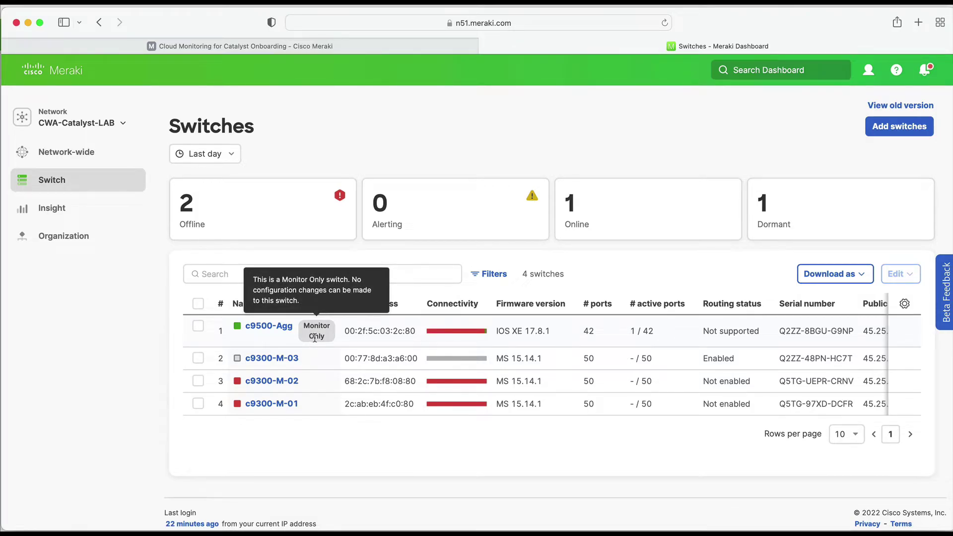
pyautogui.click(261, 326)
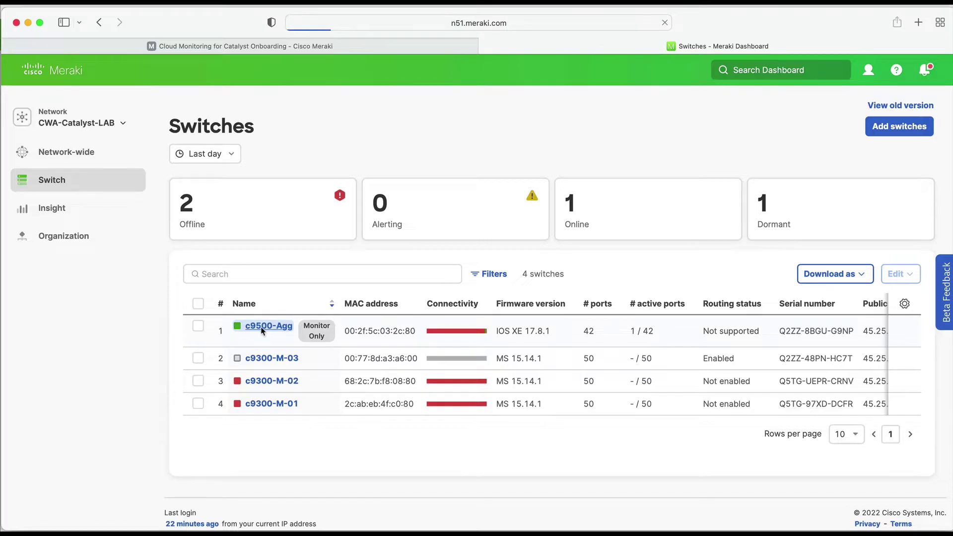
pyautogui.moveTo(314, 338)
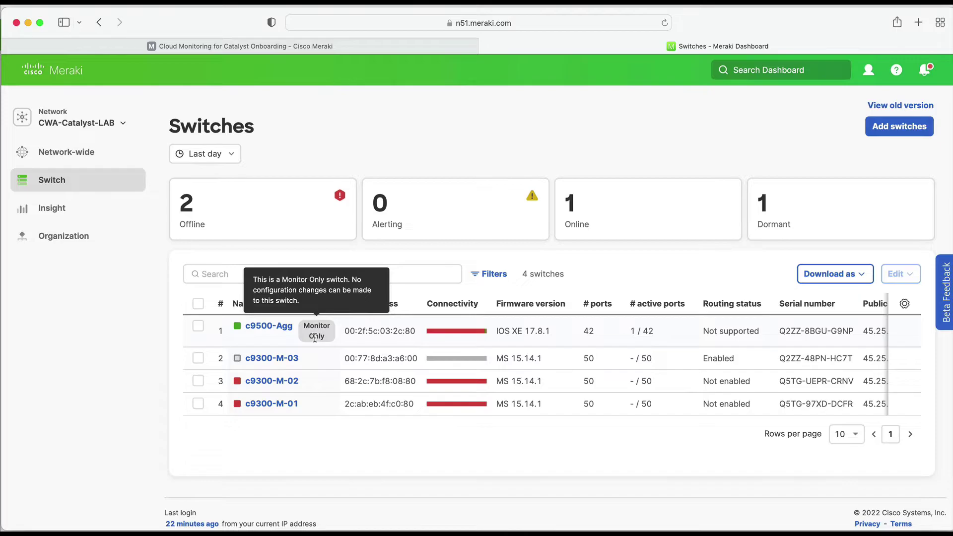
# - Open c9500-Agg's Summary page and browse its ports, historical data, clients and device details
pyautogui.click(262, 327)
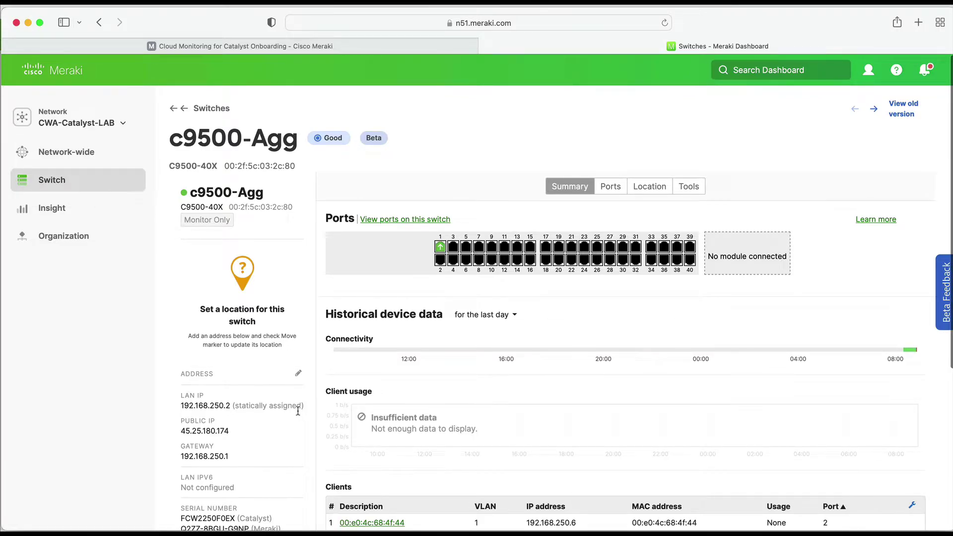
pyautogui.scroll(-2, 298, 415)
pyautogui.scroll(-2, 298, 416)
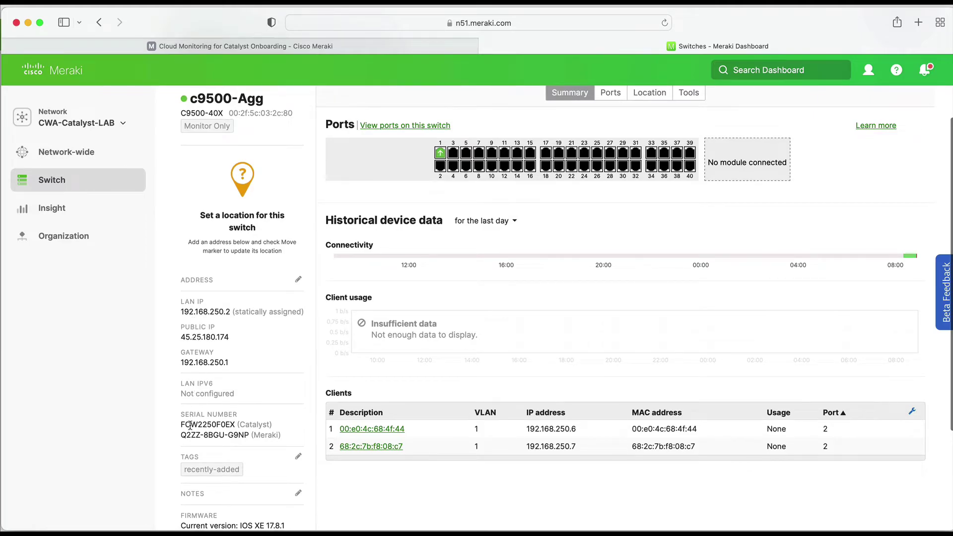
pyautogui.scroll(-3, 207, 452)
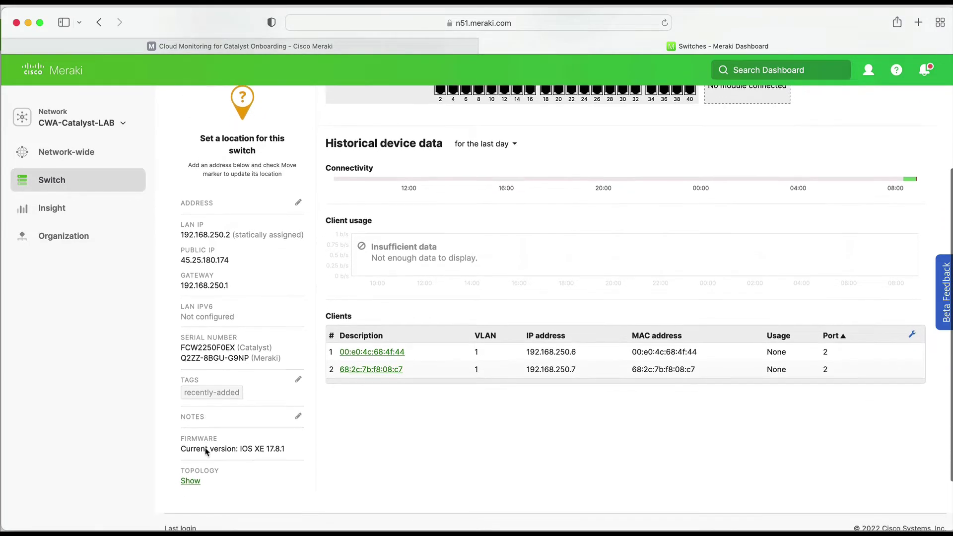
pyautogui.scroll(5, 263, 451)
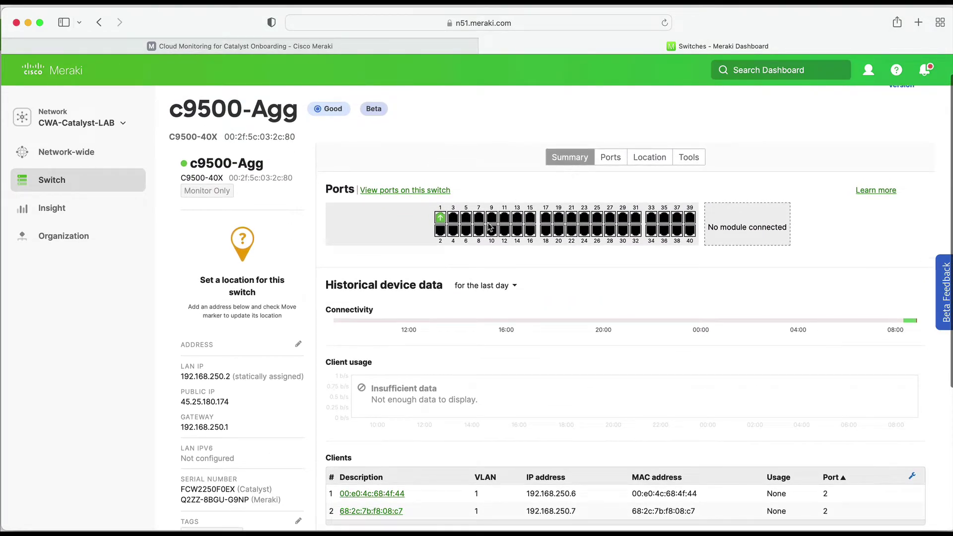
pyautogui.moveTo(442, 219)
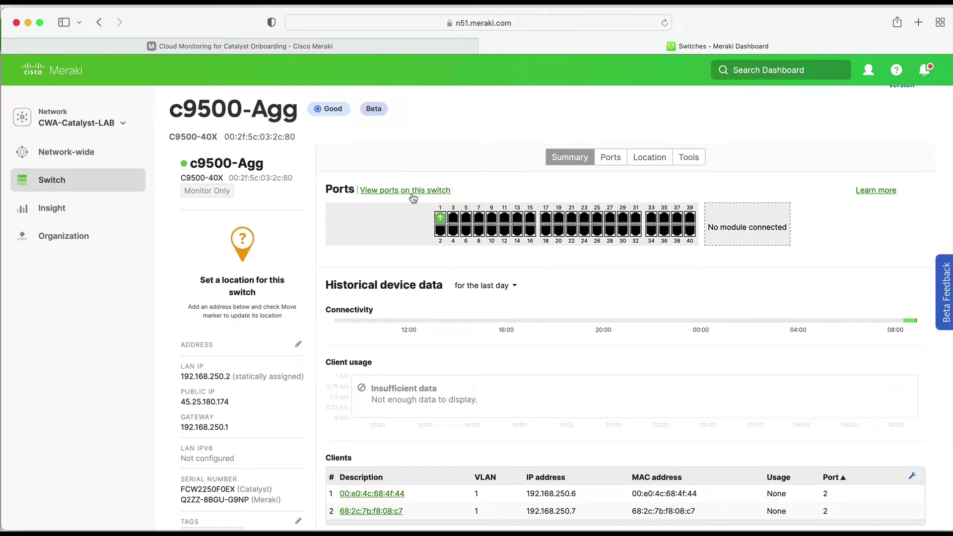
# - Show all 42 c9500-Agg switchports and confirm each is Monitor Only
pyautogui.click(412, 191)
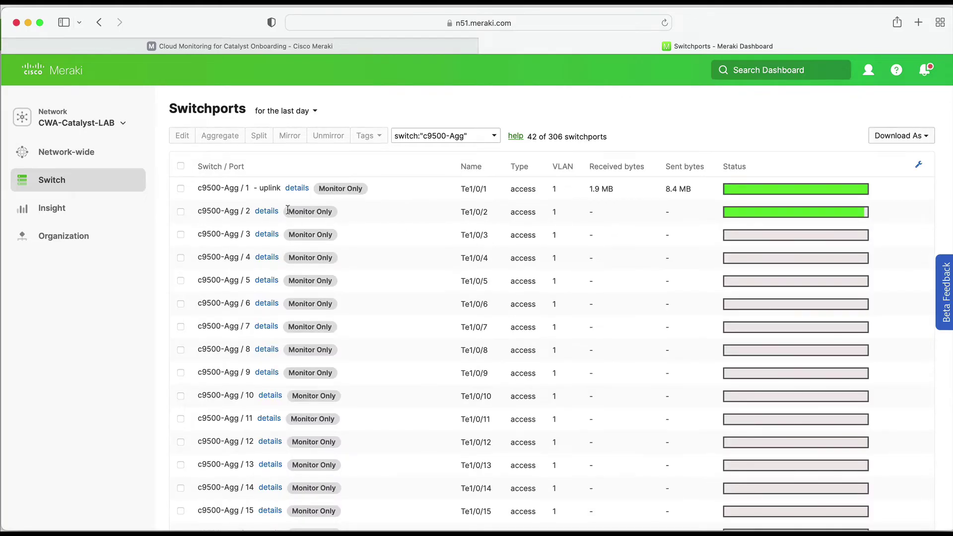
pyautogui.moveTo(298, 302)
# - Return to c9500-Agg, review its port table, then show its Location topology (1 online, 2 offline, 1 dormant)
pyautogui.click(99, 22)
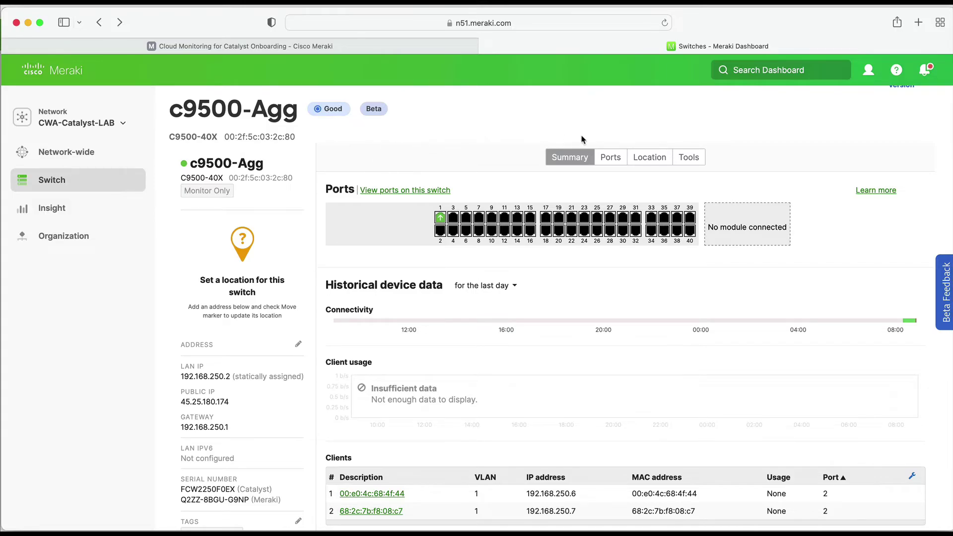
pyautogui.click(610, 158)
pyautogui.scroll(-3, 606, 167)
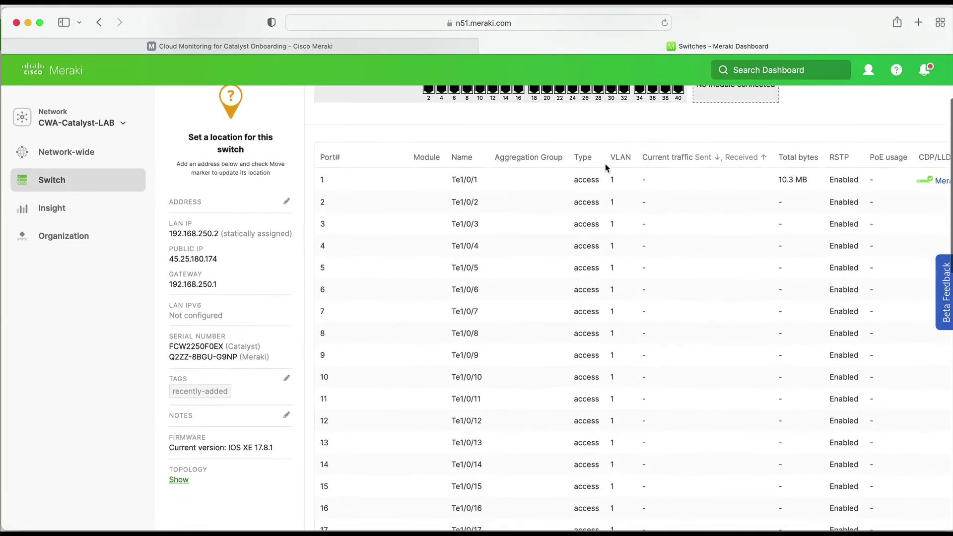
pyautogui.scroll(3, 605, 168)
pyautogui.click(648, 133)
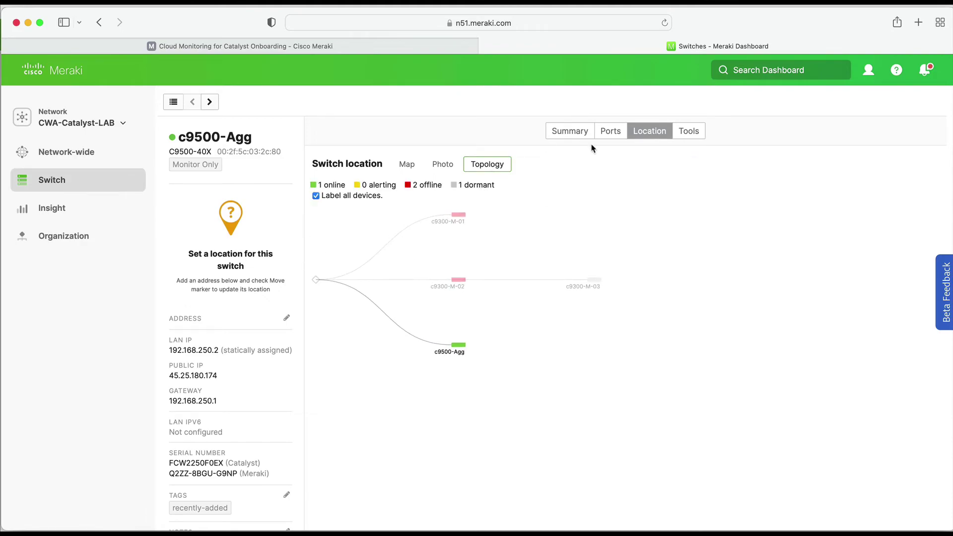
# - Run c9500-Agg's MAC forwarding table tool, which lists one MAC address on port 1, VLAN 1
pyautogui.click(685, 130)
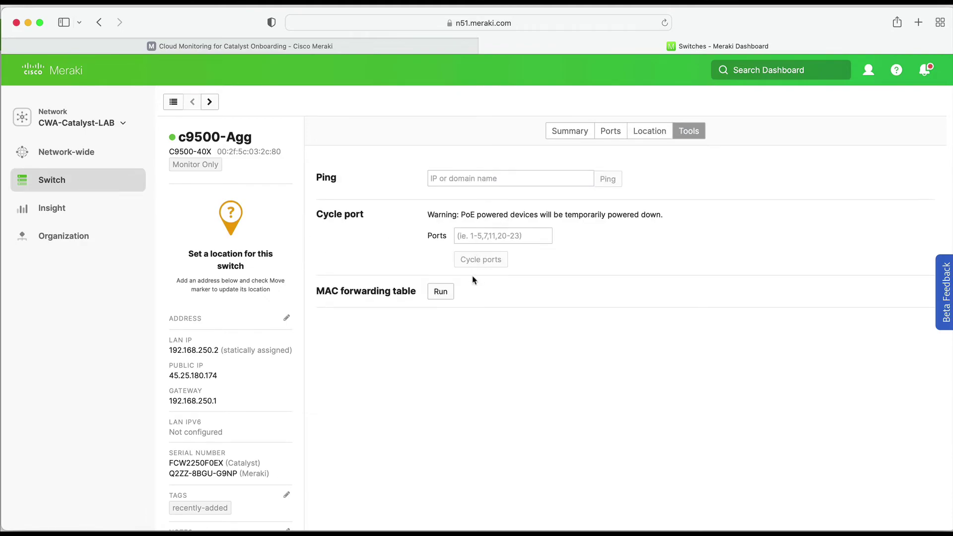
pyautogui.click(465, 182)
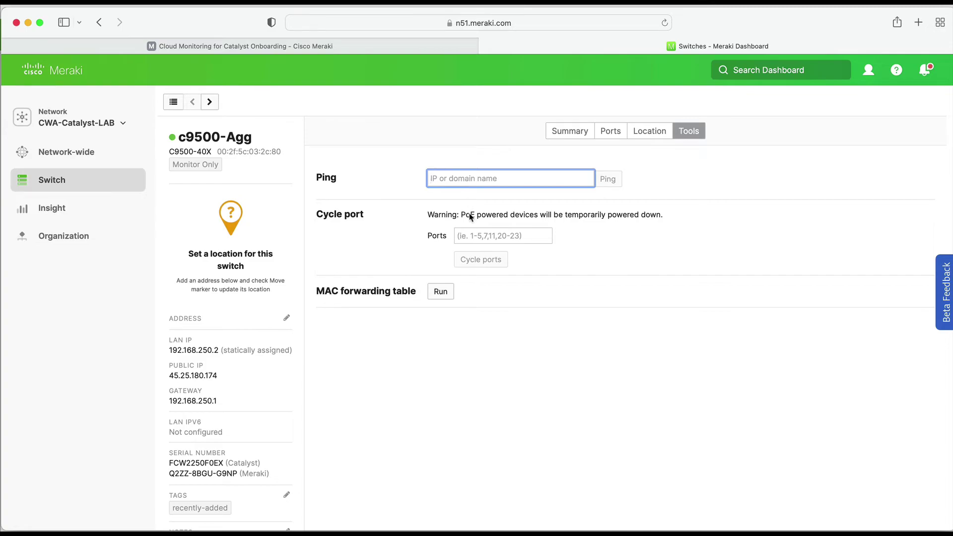
pyautogui.click(443, 294)
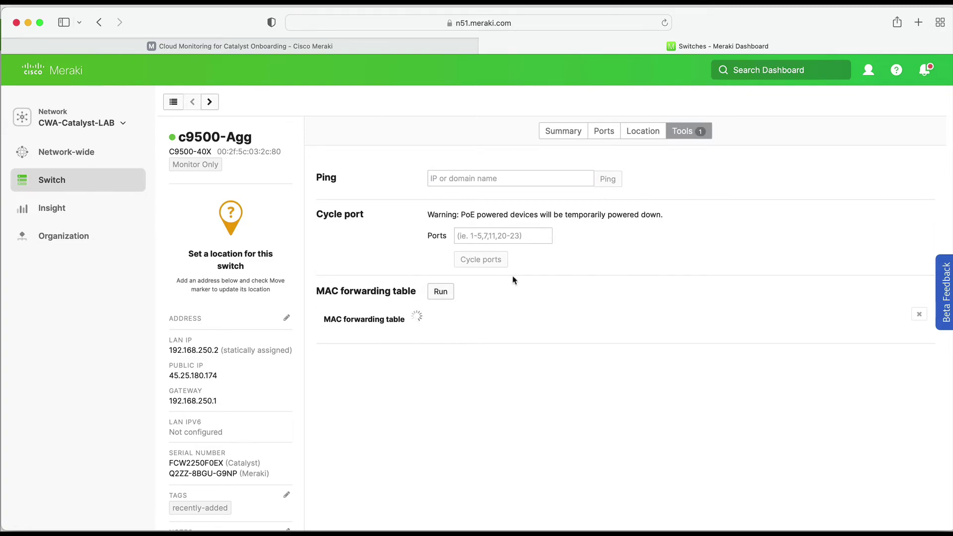